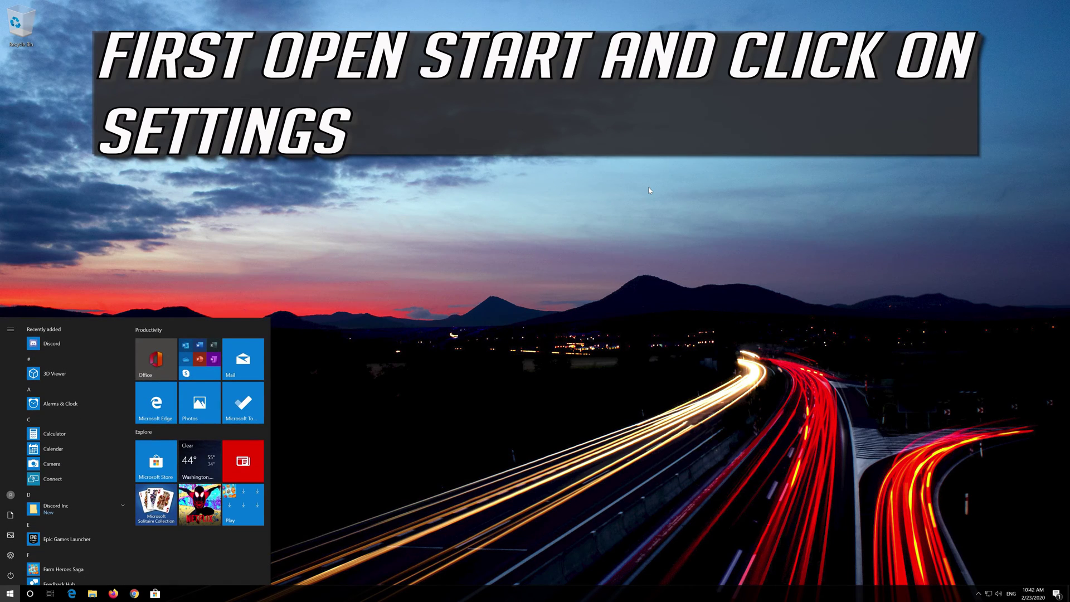
- Launch Windows Settings from the Start menu's left rail
mouse_move(12, 556)
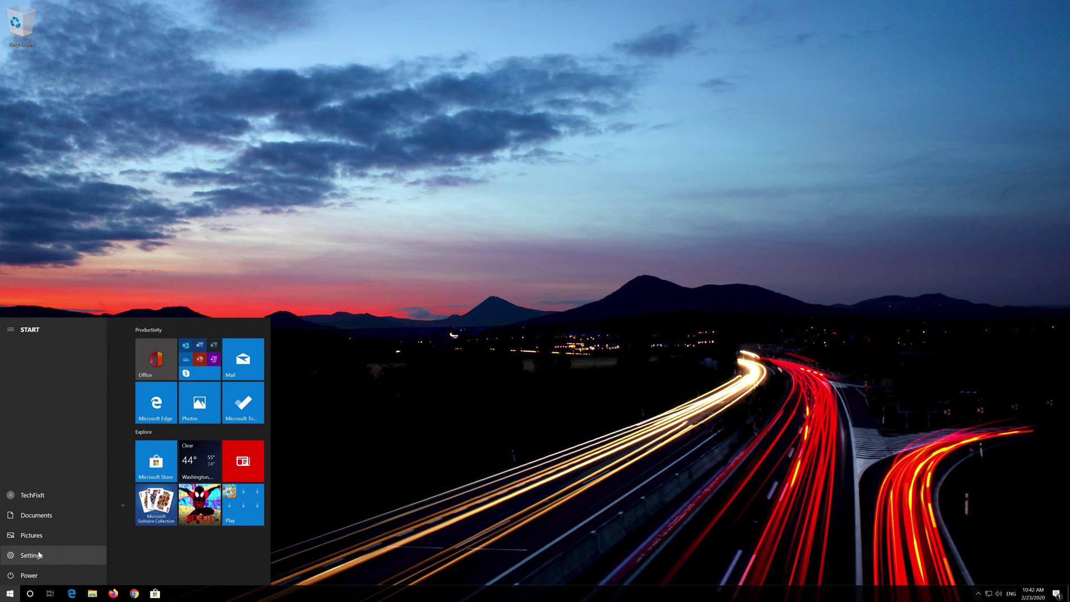
left_click(39, 555)
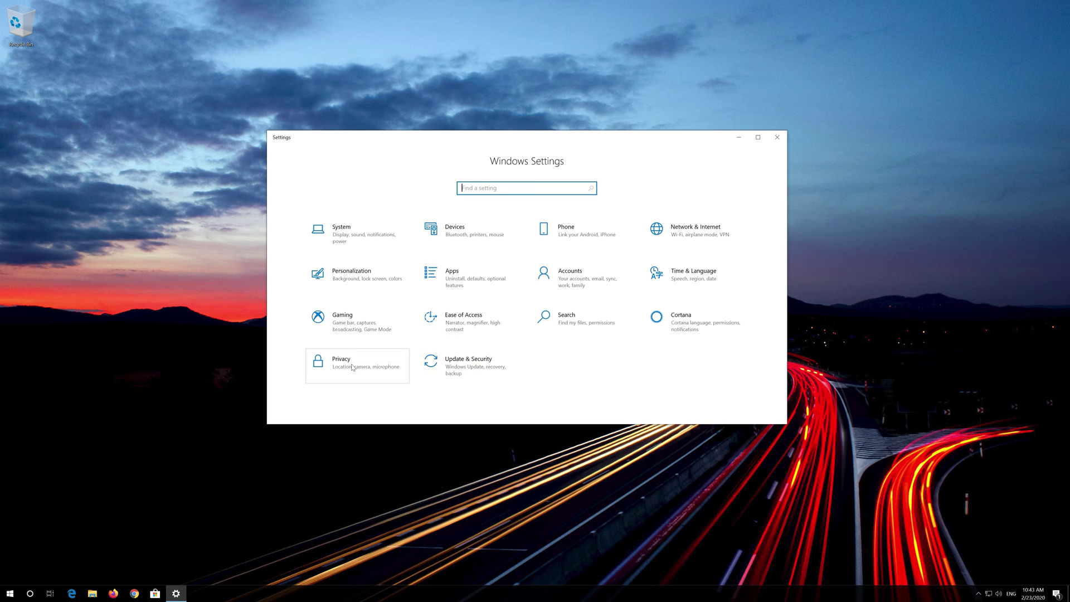
- Go to Privacy and choose Microphone under App permissions
left_click(353, 367)
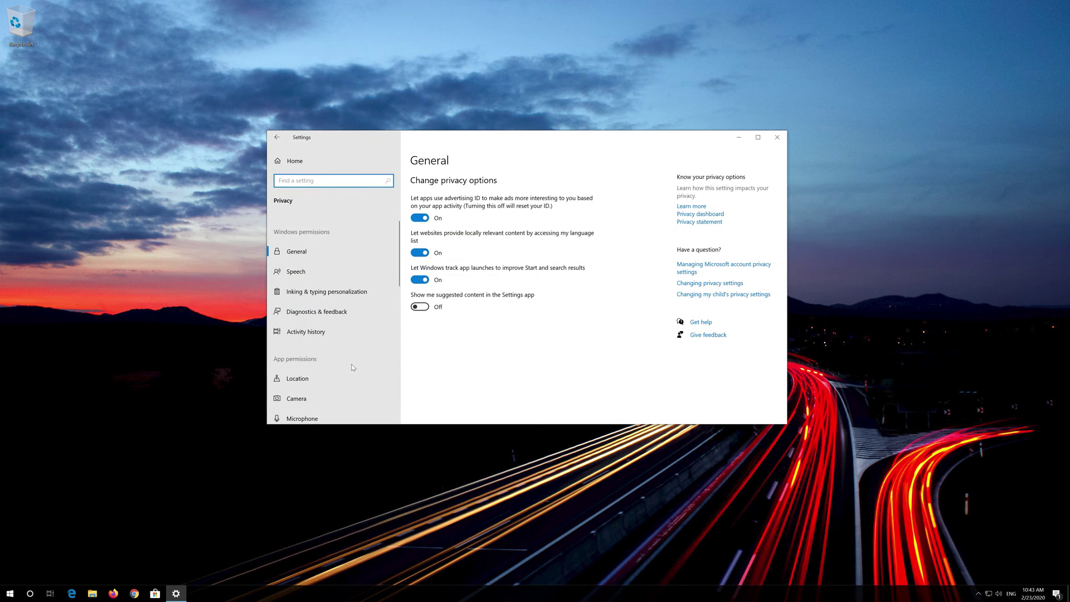
scroll(352, 367, "down", 2)
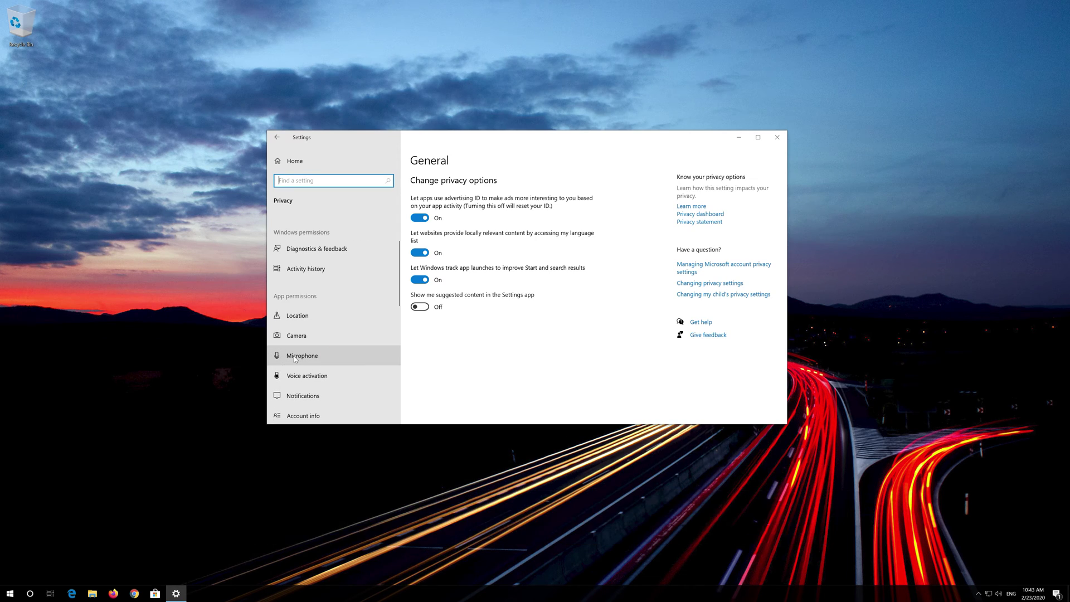
left_click(296, 358)
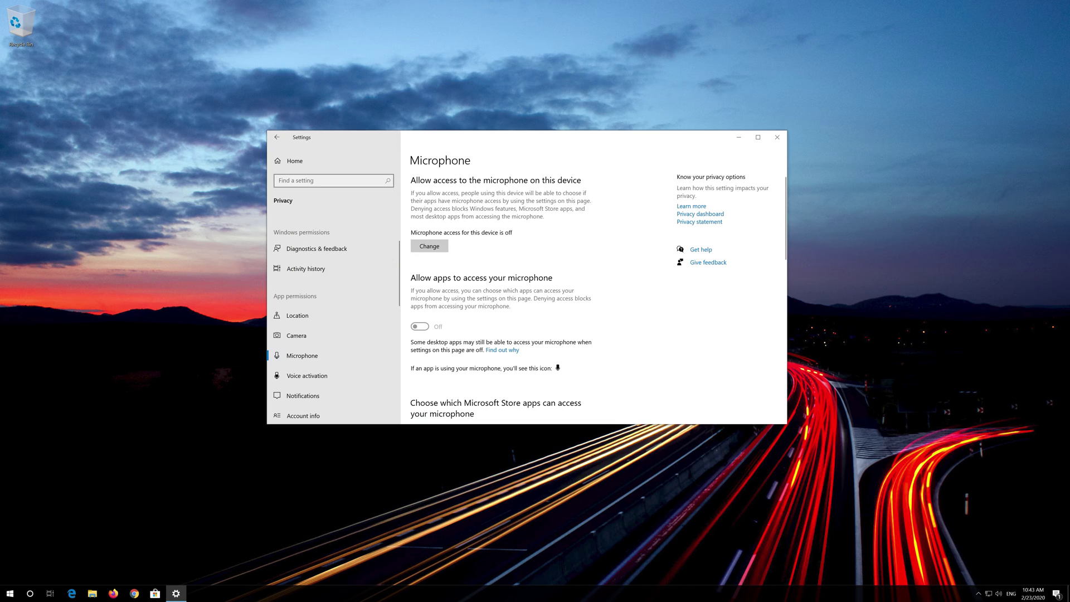
- Switch device-wide microphone access On and enable 'Allow apps to access your microphone'
left_click(425, 249)
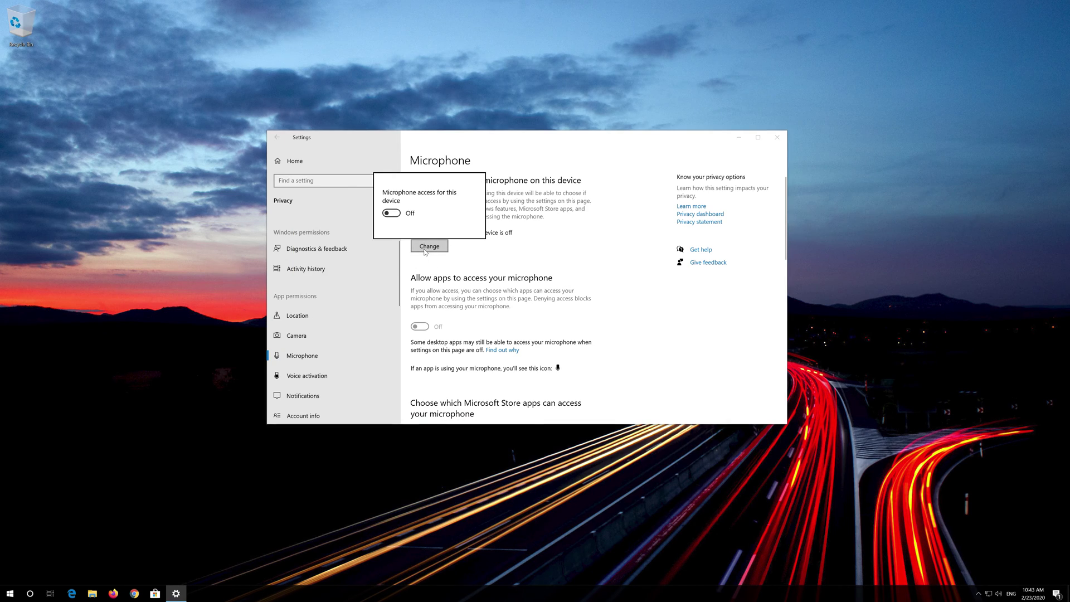
left_click(392, 213)
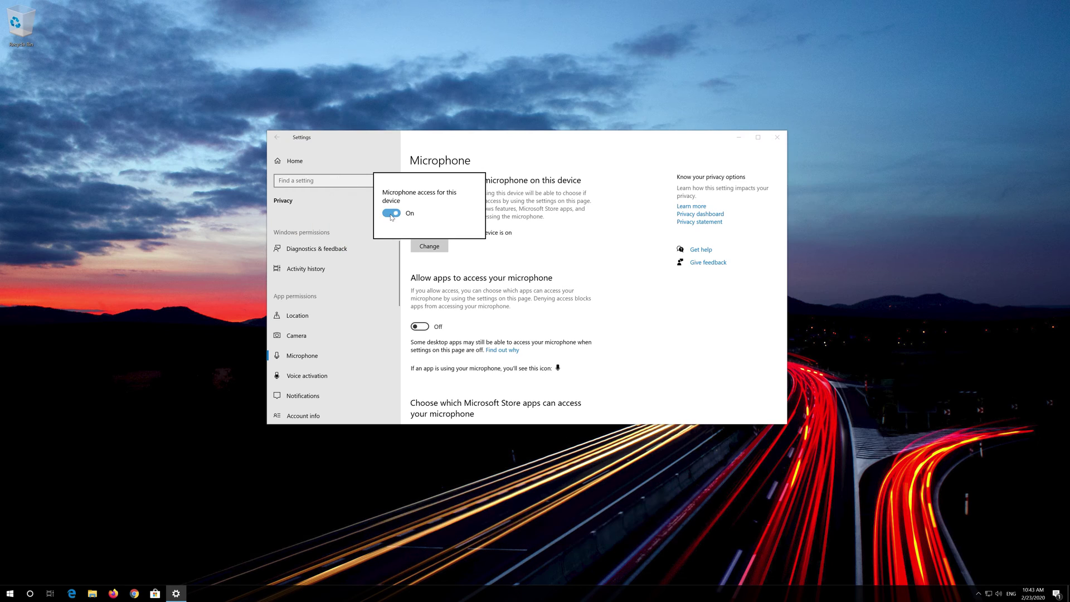
left_click(419, 289)
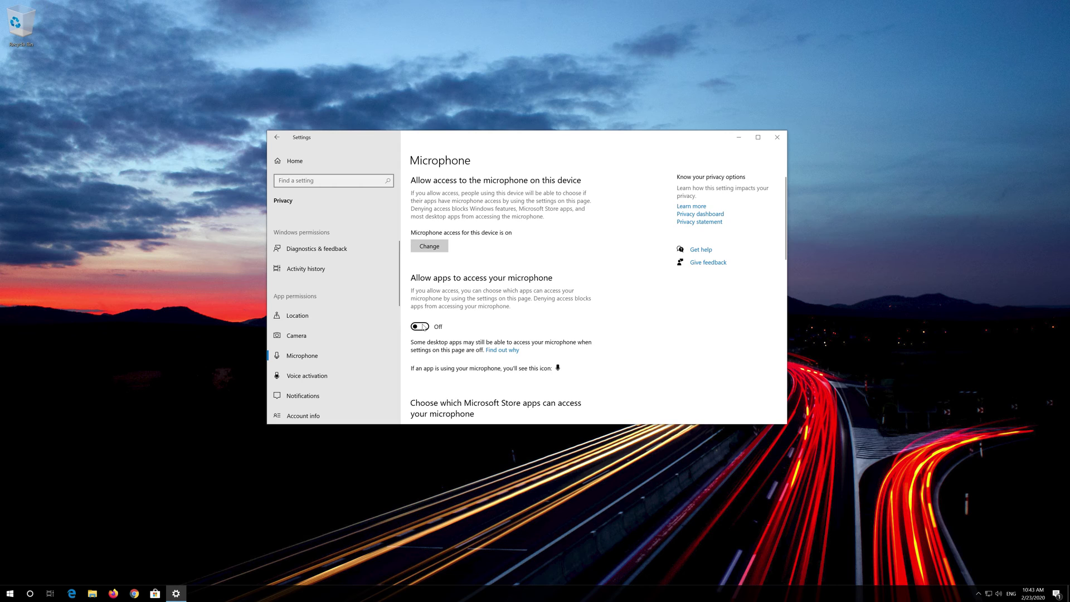
left_click(424, 327)
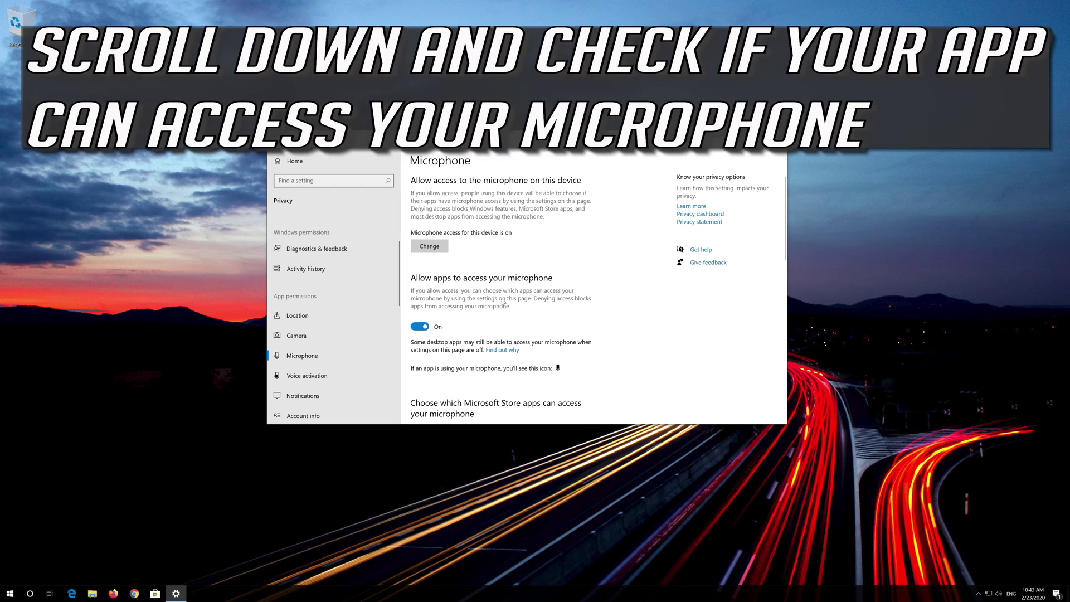
- Turn on the Skype, Voice Recorder and 'Allow desktop apps to access your microphone' toggles
scroll(508, 300, "down", 3)
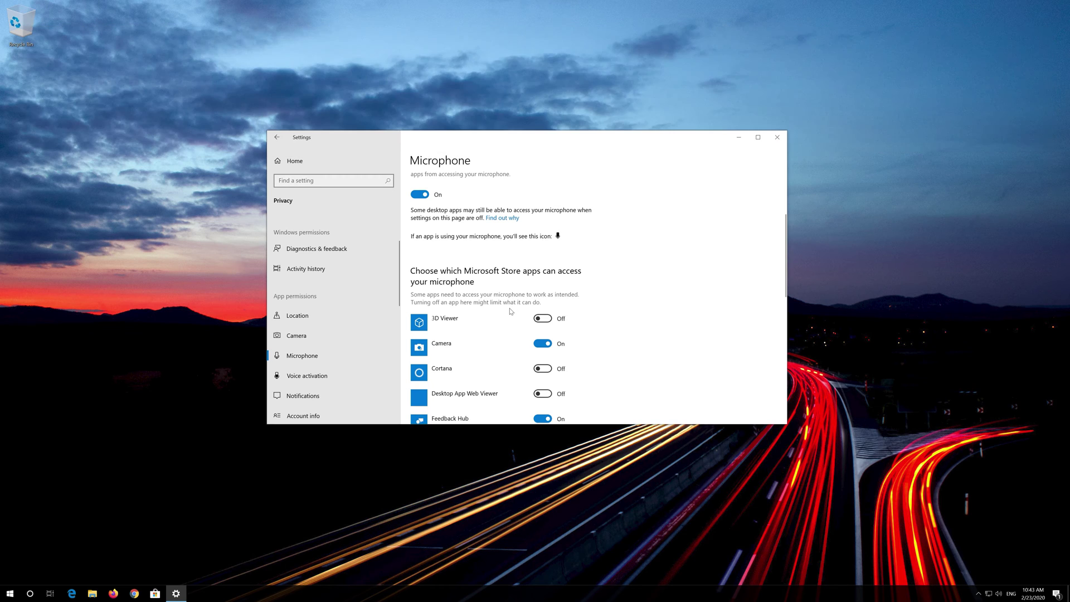
scroll(510, 311, "down", 5)
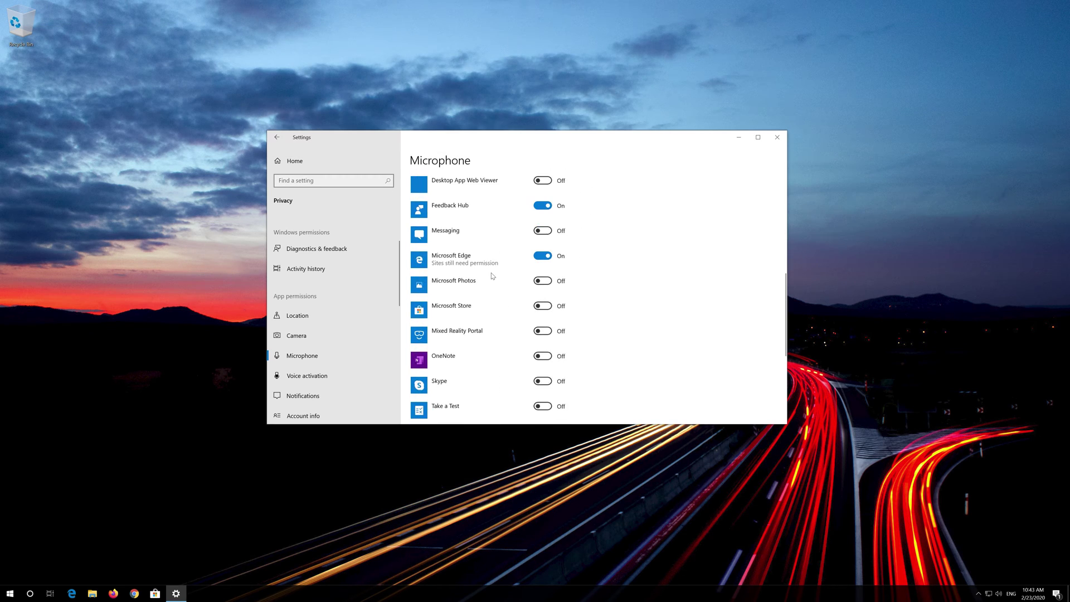
scroll(492, 274, "down", 3)
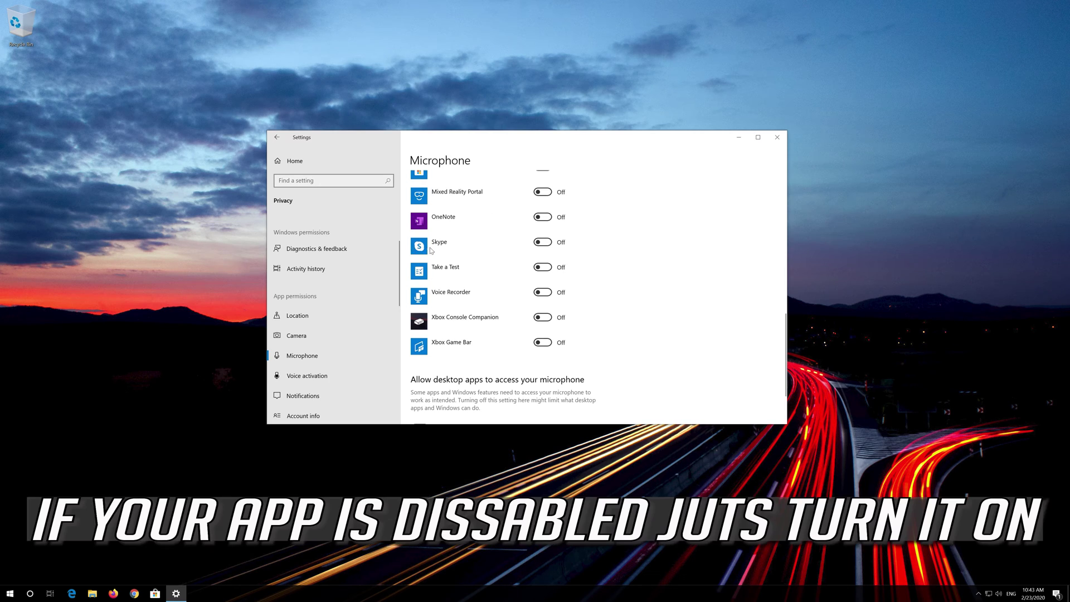
left_click(543, 244)
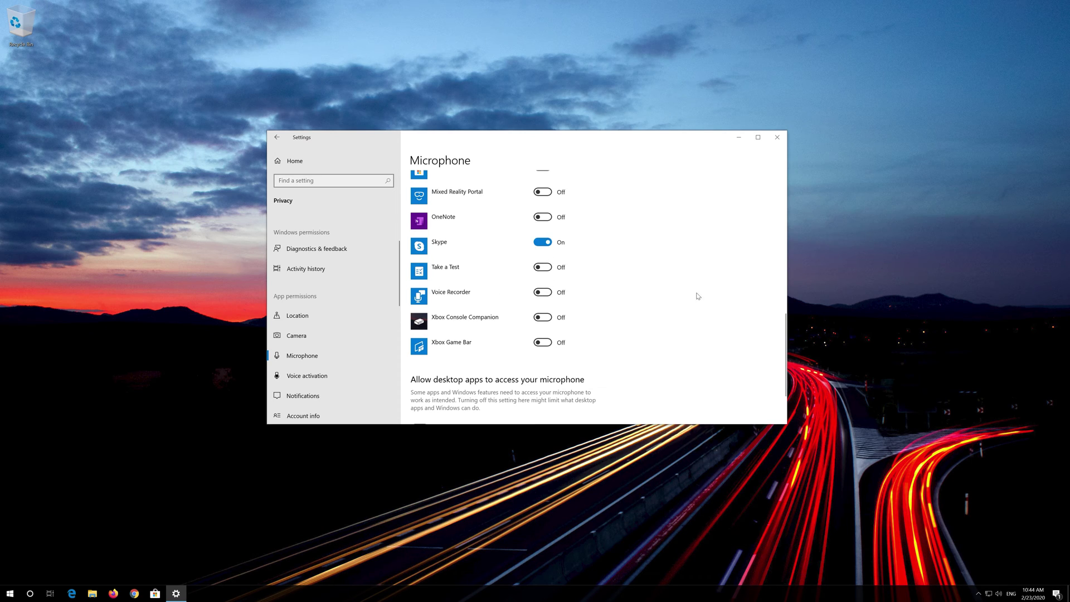
left_click(550, 295)
scroll(583, 292, "down", 2)
scroll(585, 335, "up", 1)
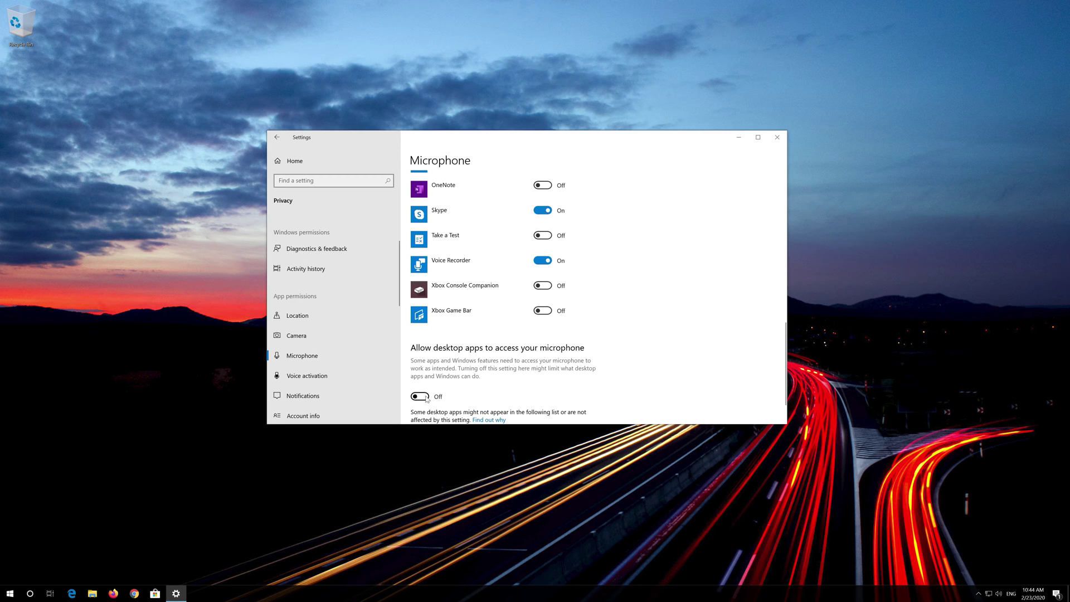
left_click(426, 397)
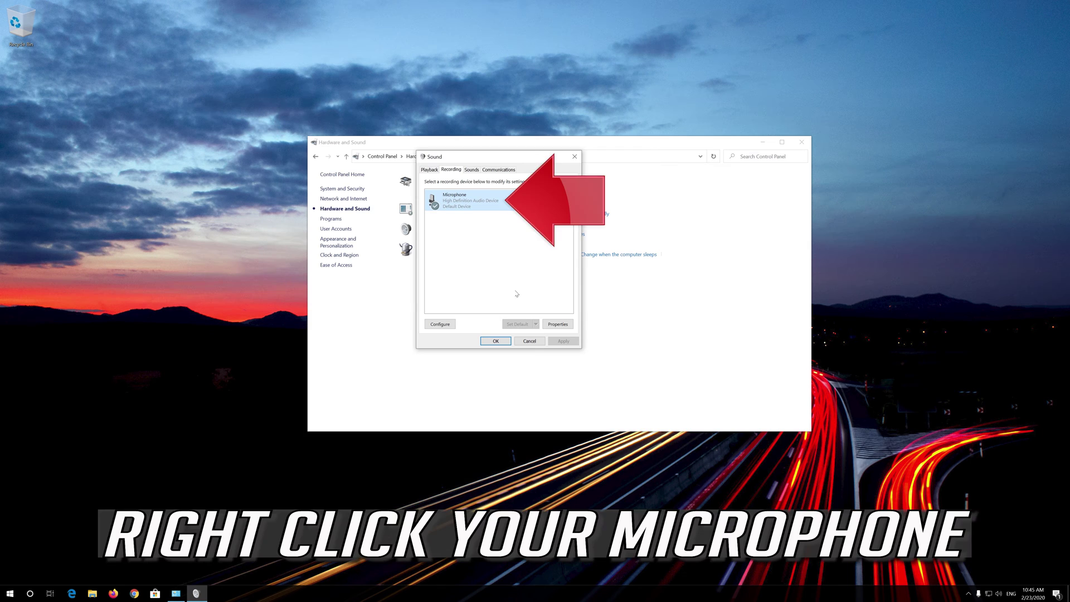
- Open Properties for the Microphone device on the Recording tab
right_click(476, 202)
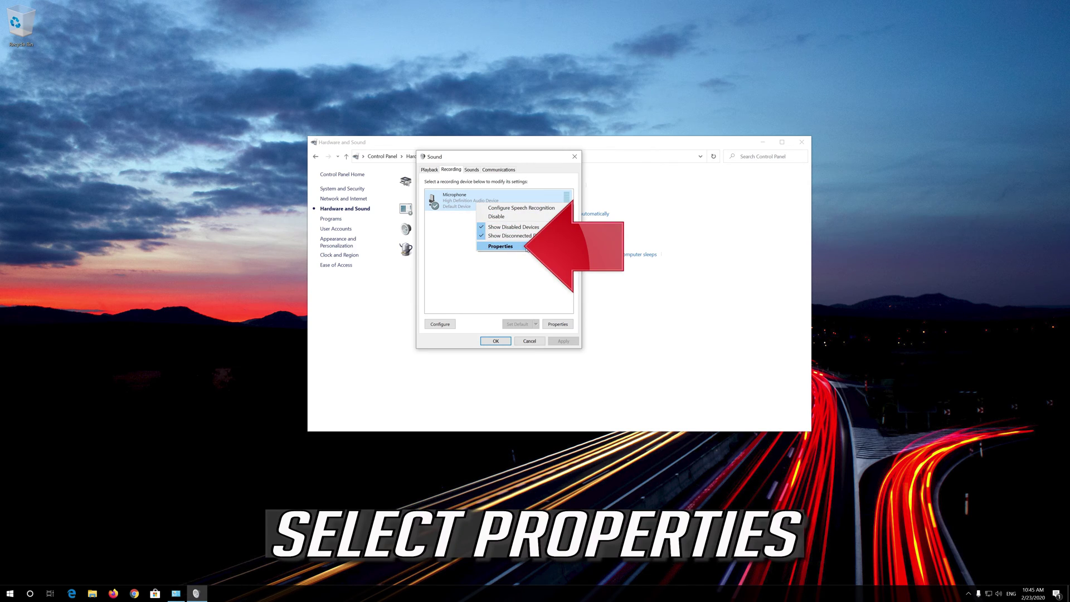
left_click(527, 247)
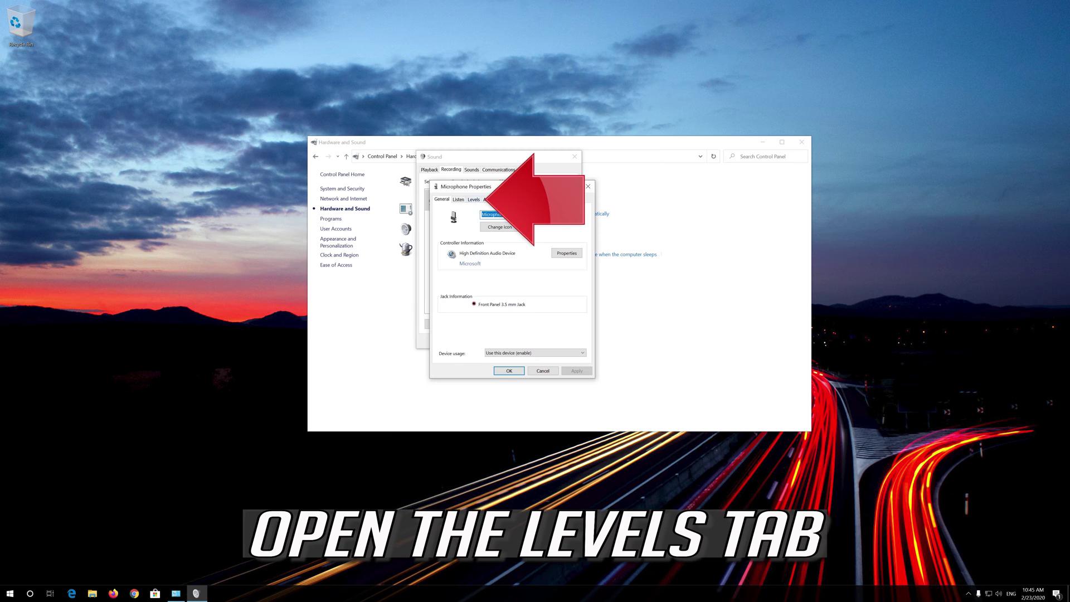
- Set the Microphone level to 76 on the Levels tab and confirm both dialogs with OK
left_click(472, 201)
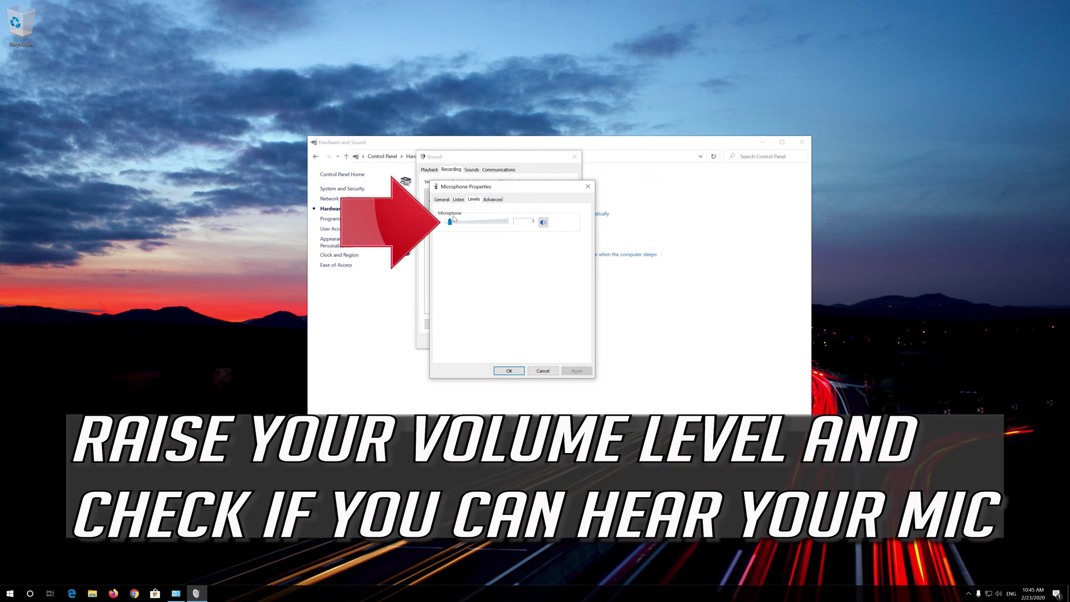
left_click_drag(453, 227, 496, 227)
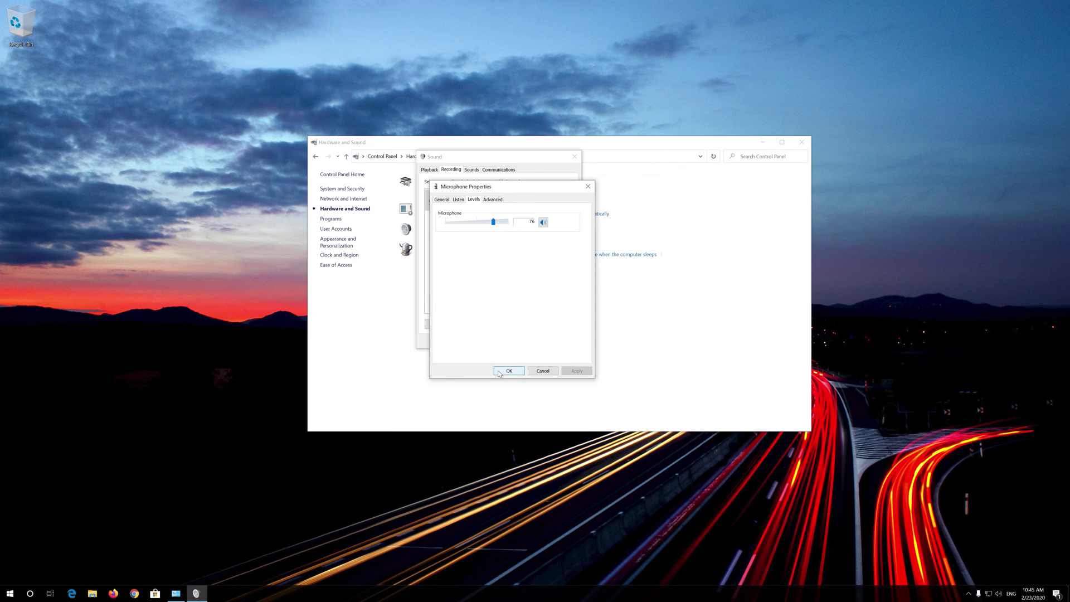
left_click(499, 372)
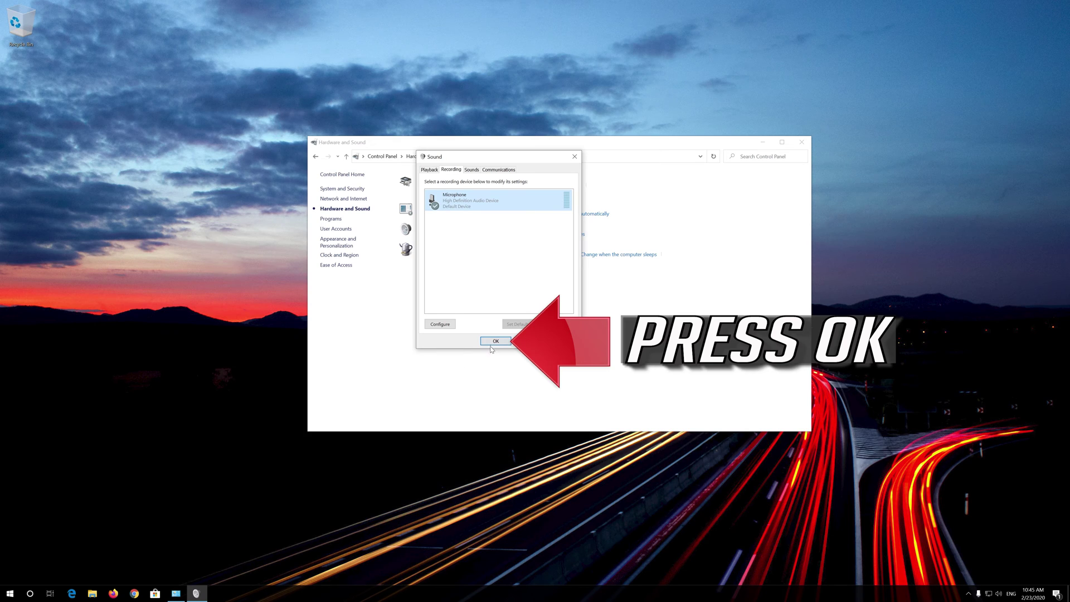
left_click(491, 344)
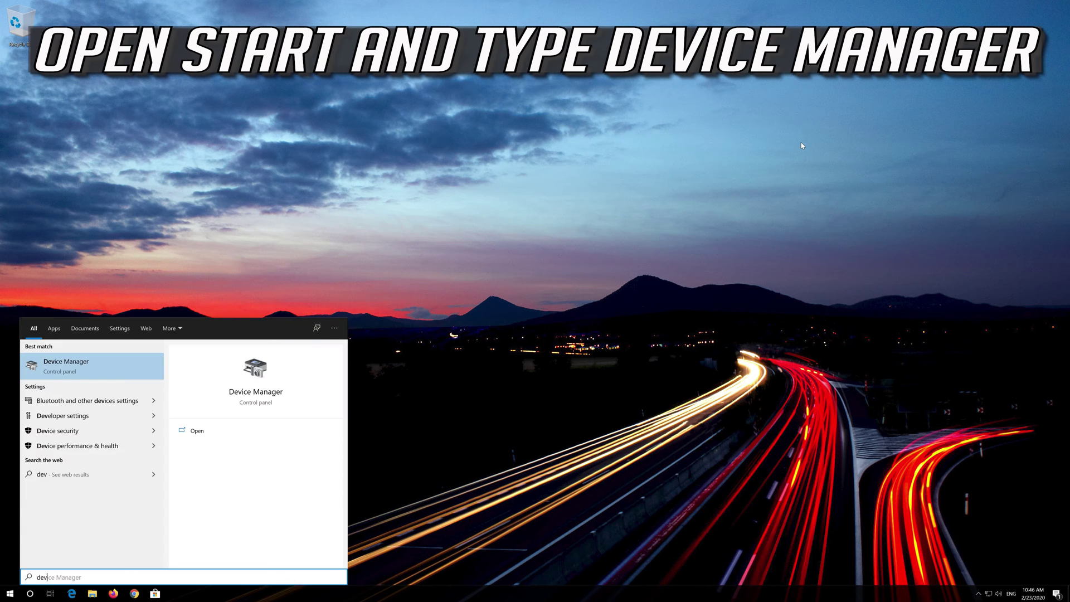
- Search for 'device manager' and launch the Device Manager best match
type("ice manager")
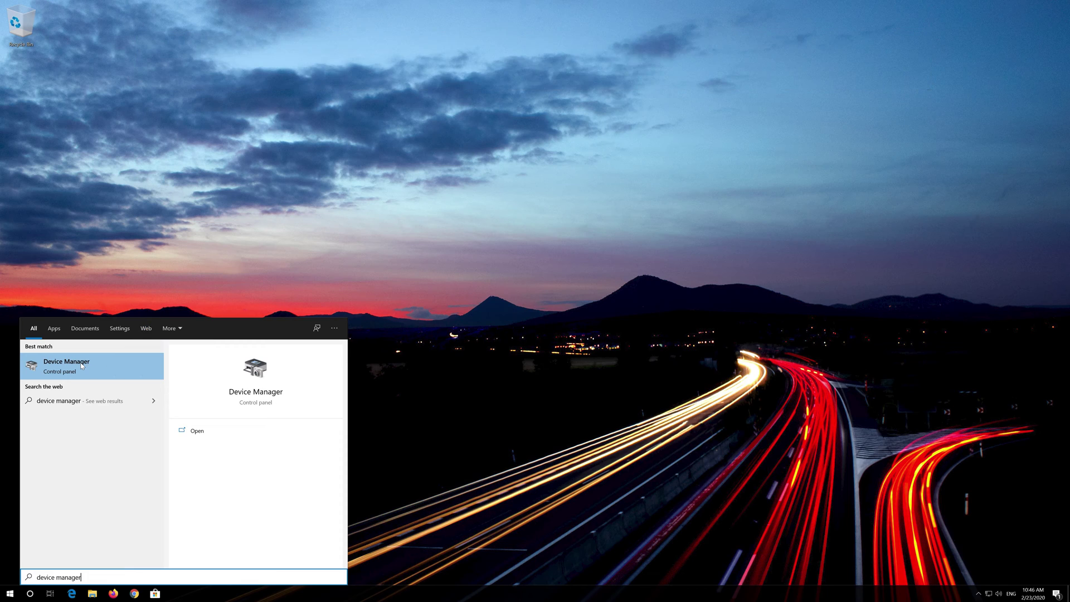
left_click(81, 366)
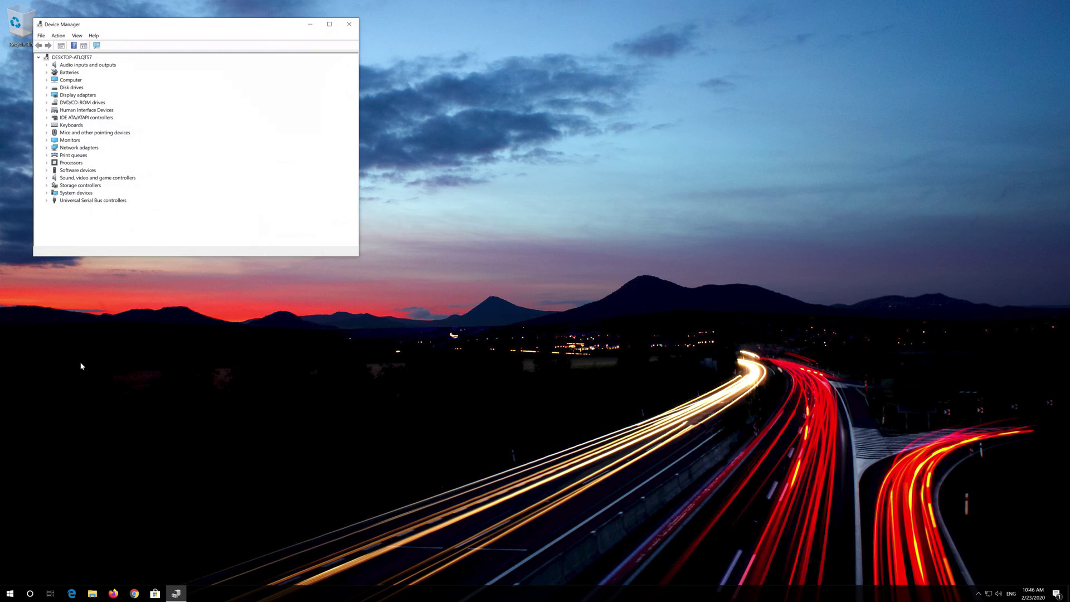
- Open Properties for Microphone (High Definition Audio Device) under Audio inputs and outputs
left_click_drag(190, 32, 509, 162)
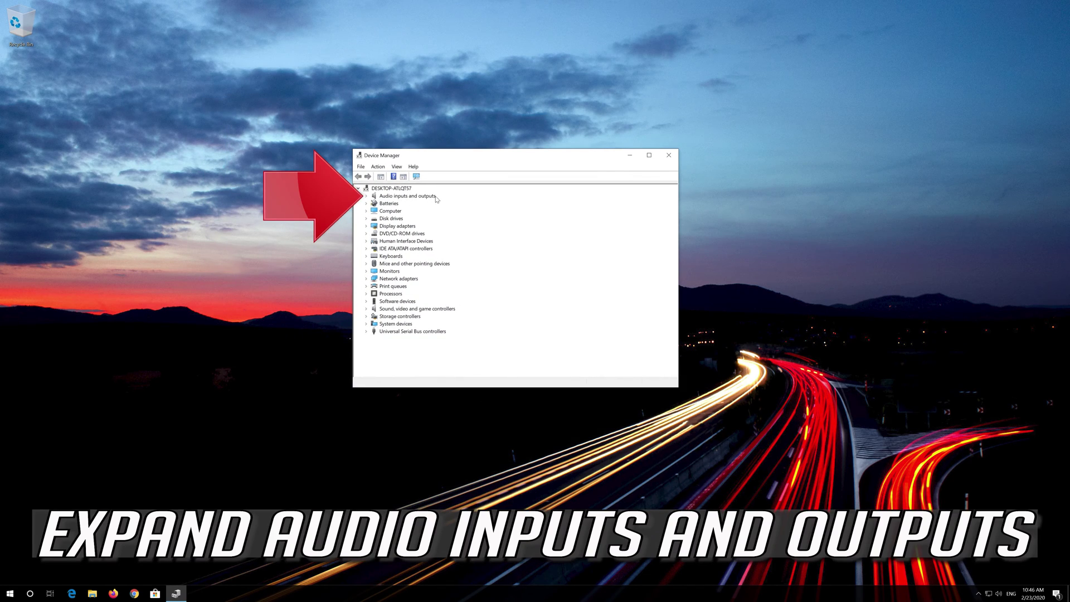
left_click(366, 196)
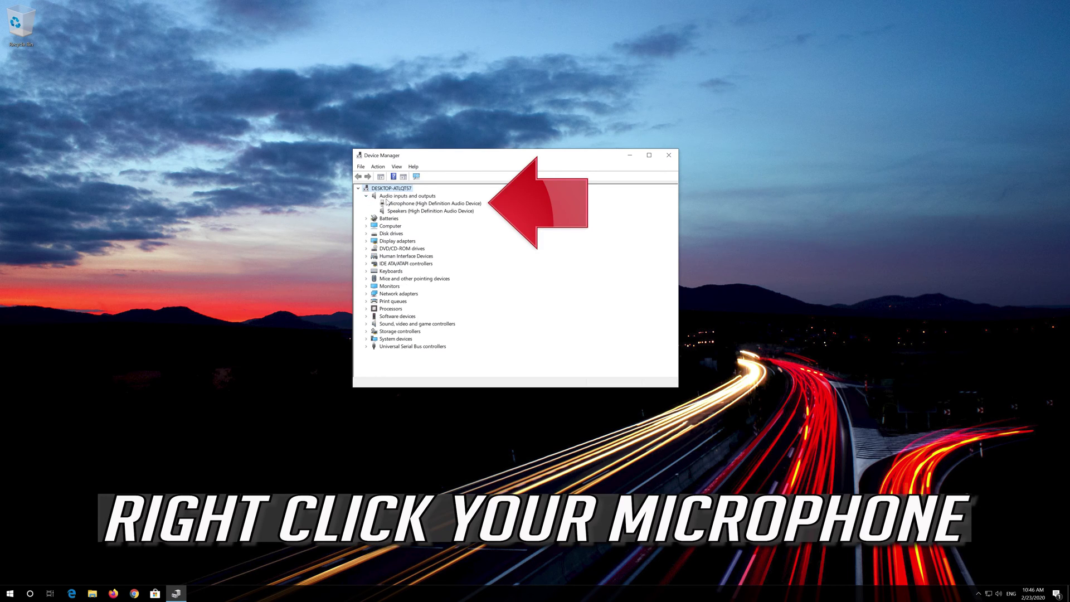
left_click(388, 203)
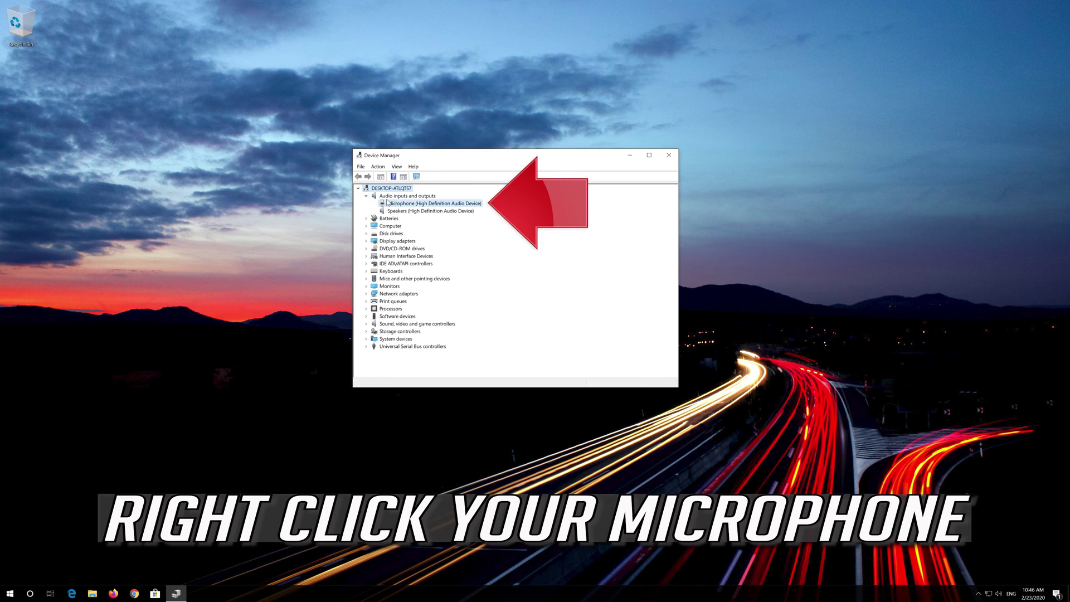
right_click(446, 207)
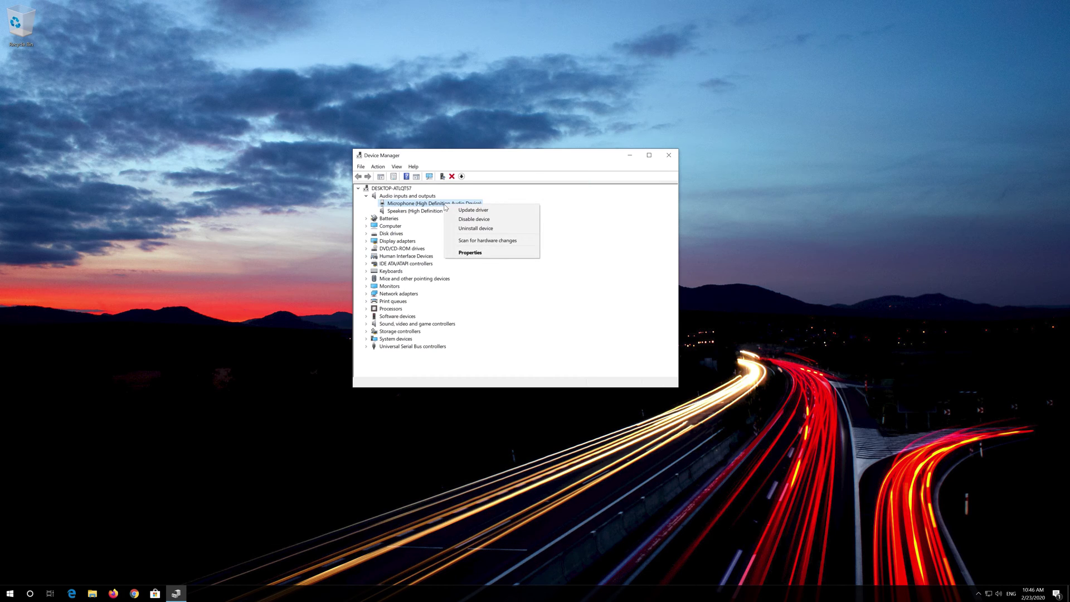
left_click(499, 255)
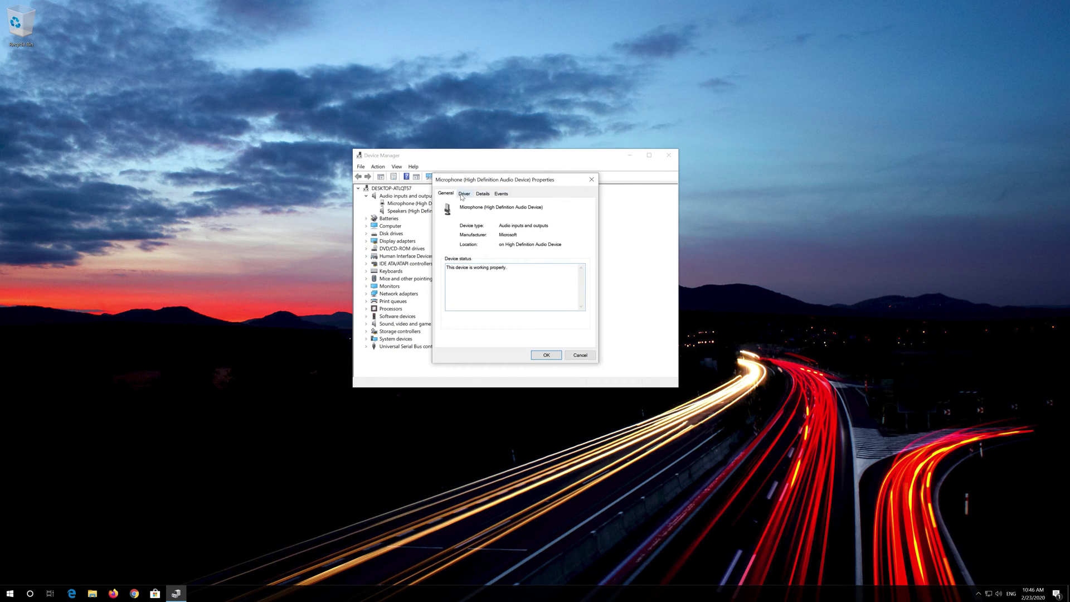
- Search automatically for an updated microphone driver, then continue to Windows Update
left_click(464, 194)
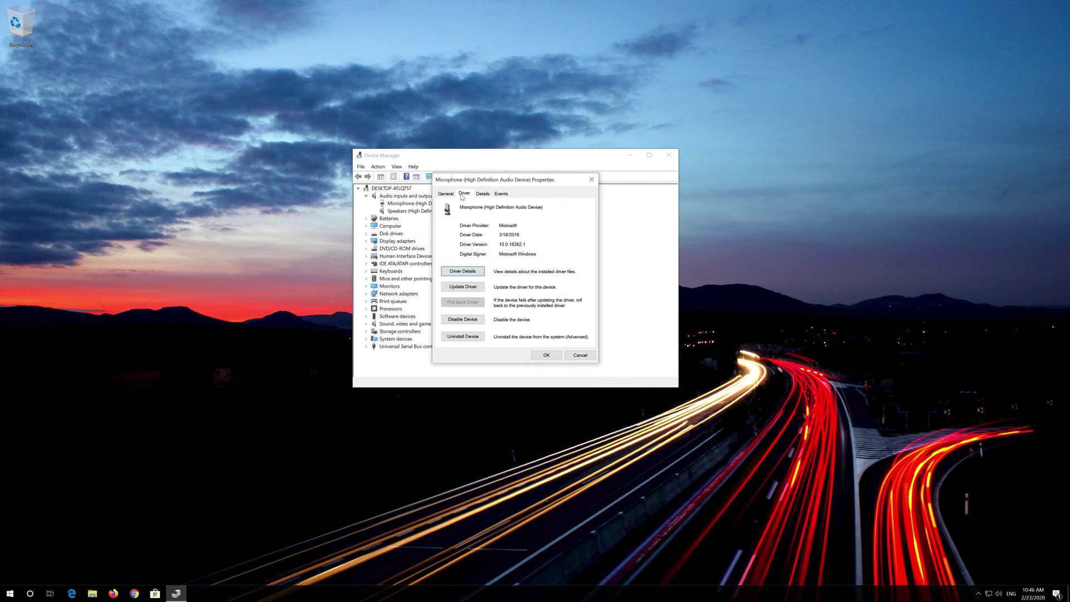
left_click(461, 287)
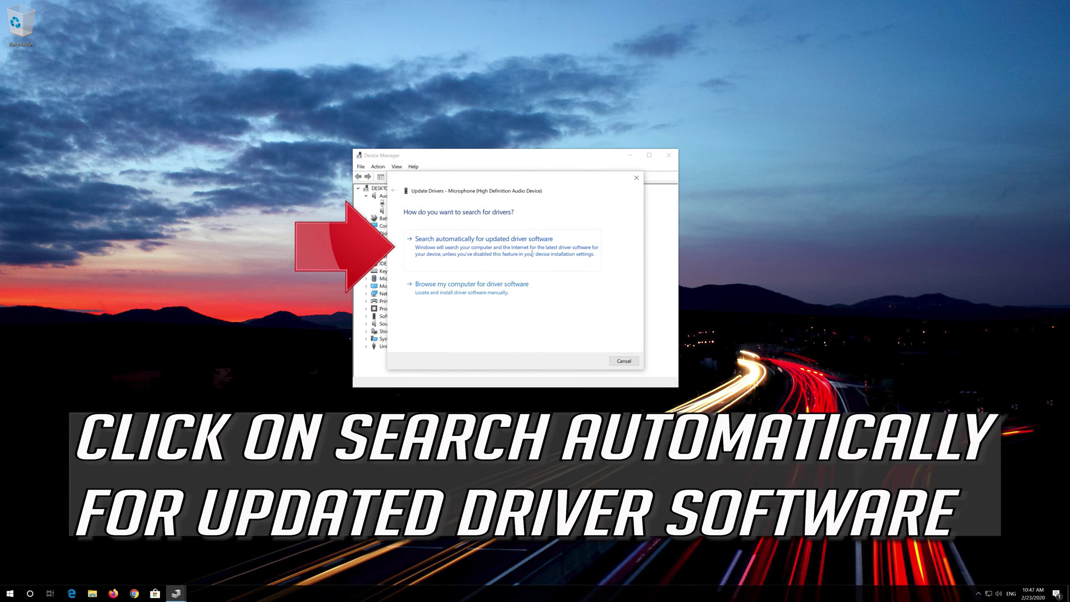
left_click(440, 249)
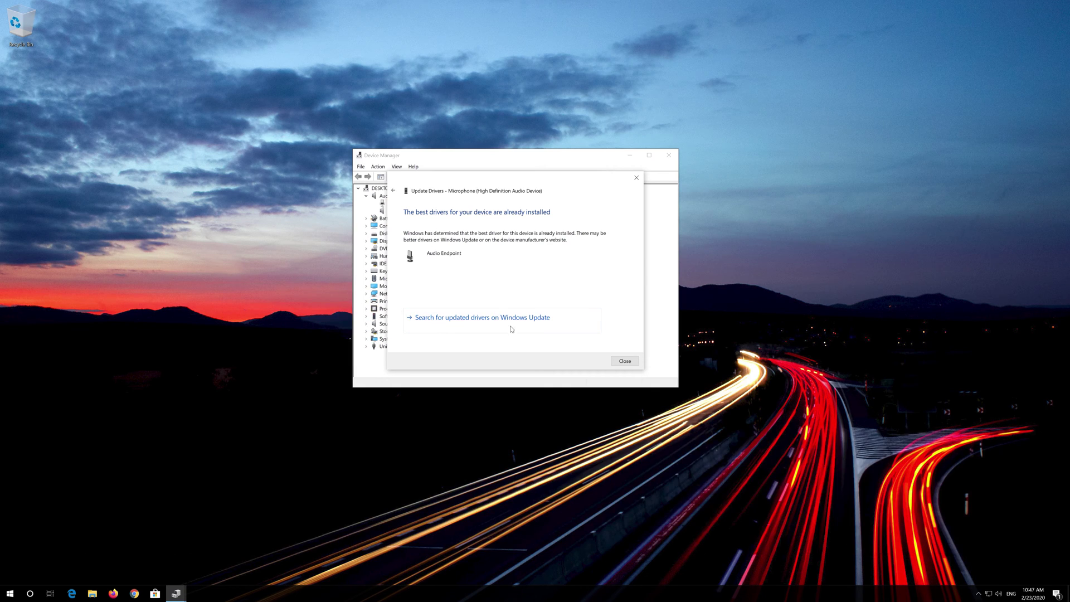
left_click(446, 318)
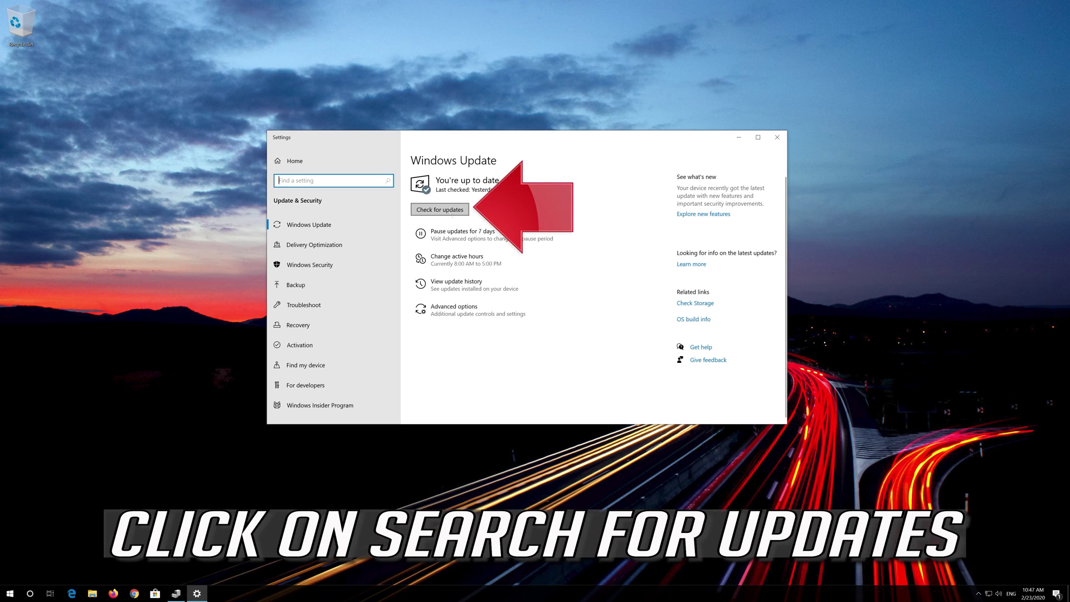
- Run Check for updates on the Windows Update page
left_click(448, 213)
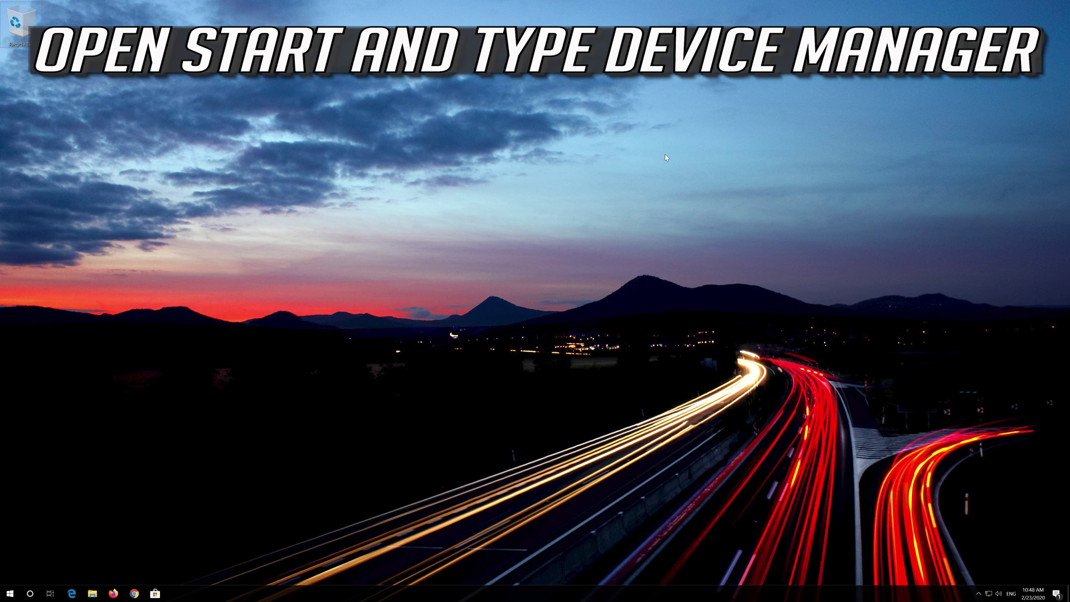
- Search the Start menu for 'device manager', launch Device Manager, and centre its window on screen
key("super")
key("Escape")
key("super")
type("device manager")
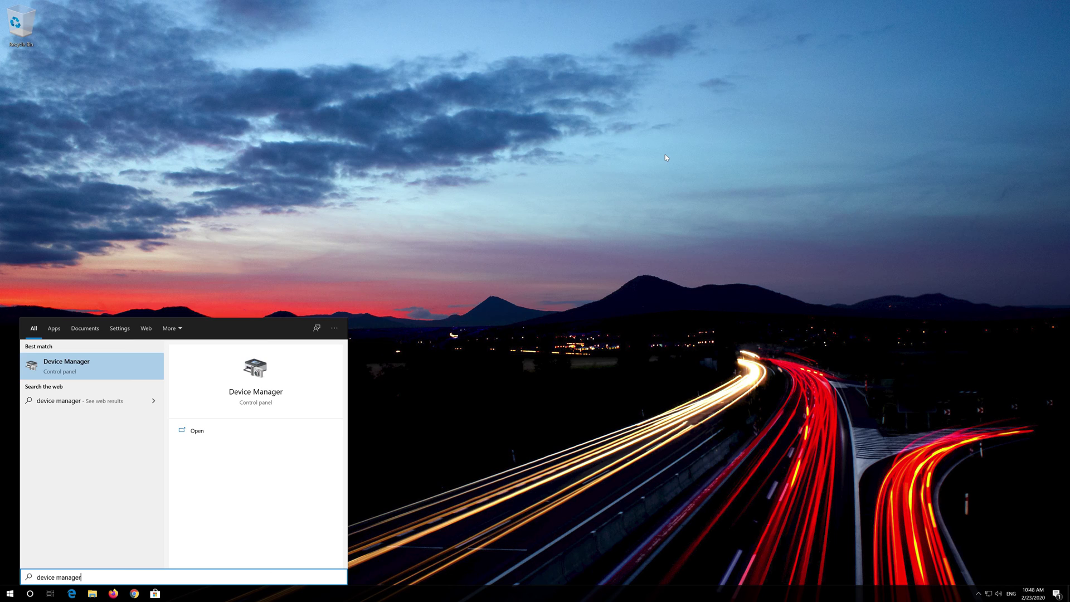
left_click(84, 365)
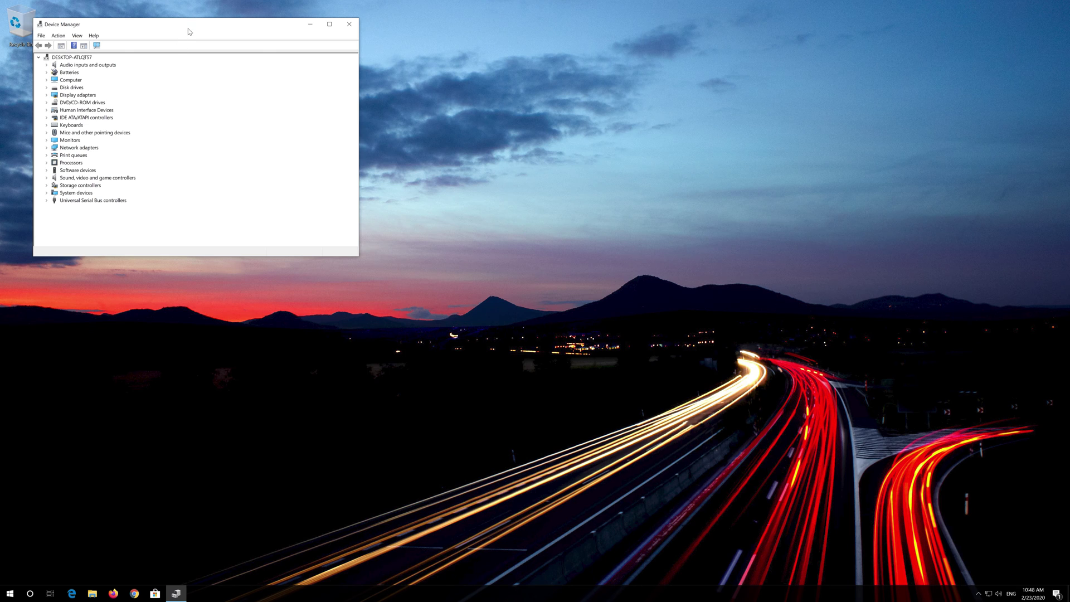
left_click_drag(184, 28, 526, 150)
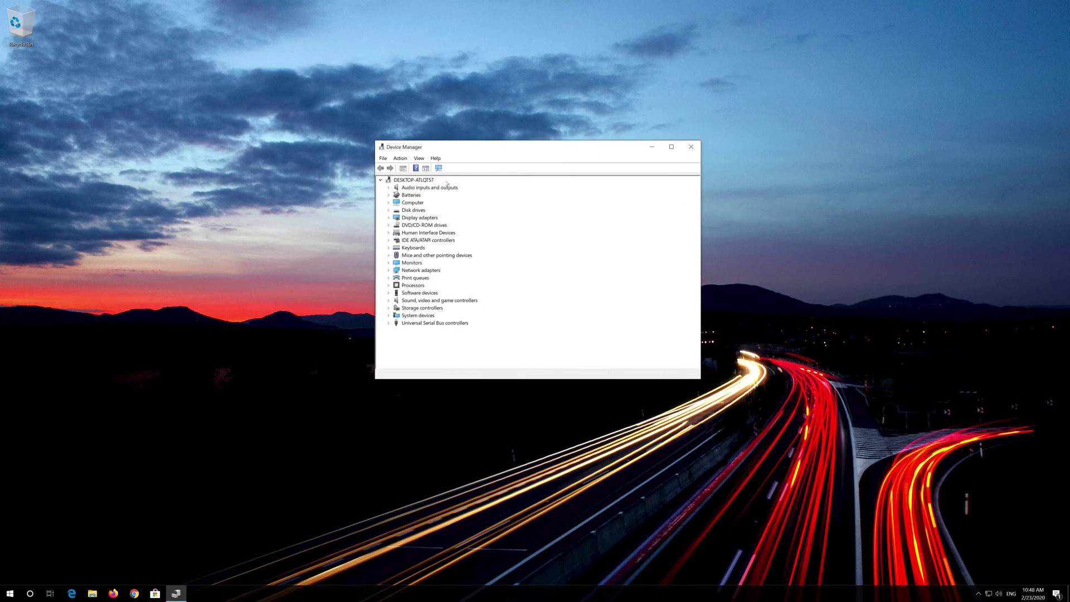
- Expand Audio inputs and outputs and open the Microphone (High Definition Audio Device) Properties
left_click(389, 188)
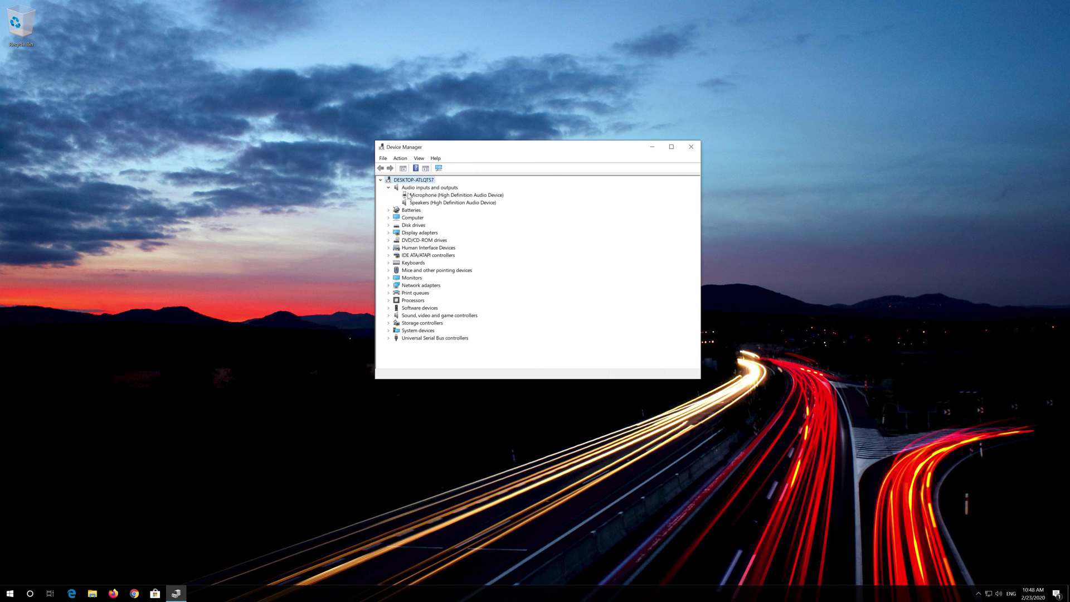
left_click(425, 196)
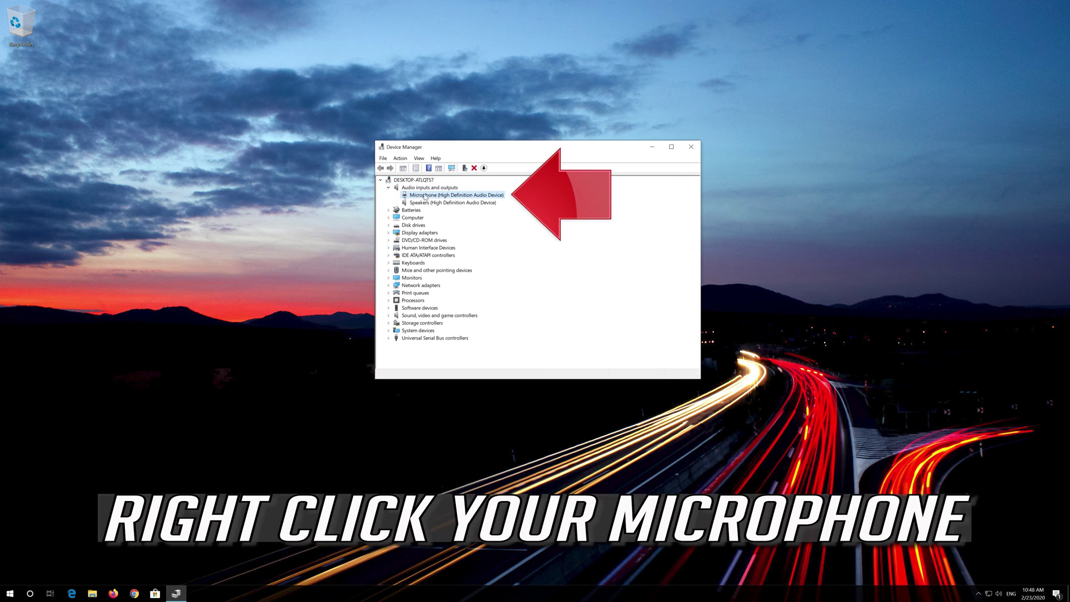
right_click(467, 199)
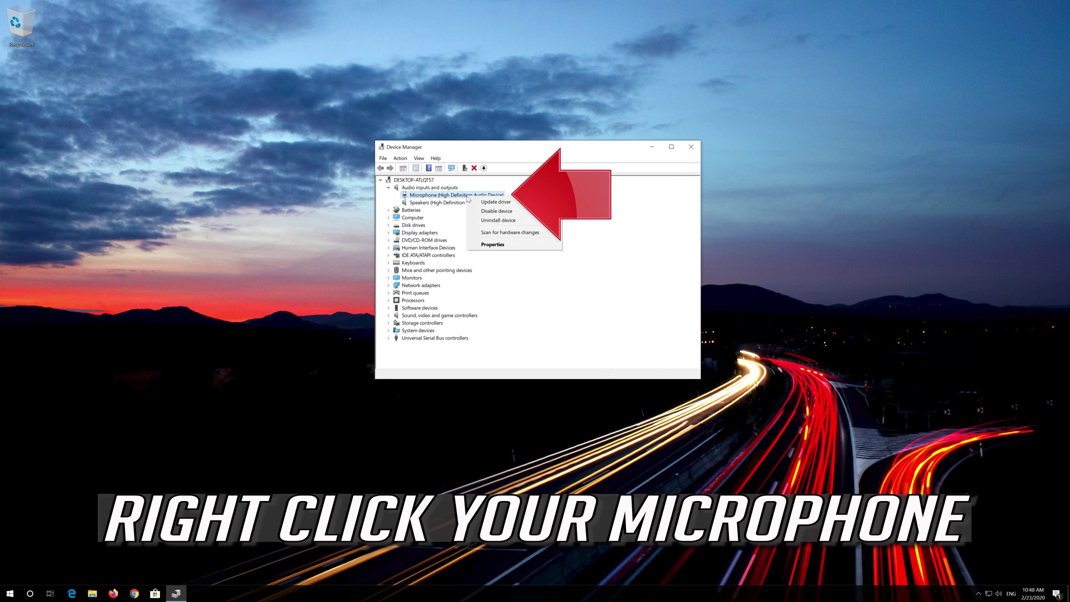
left_click(517, 246)
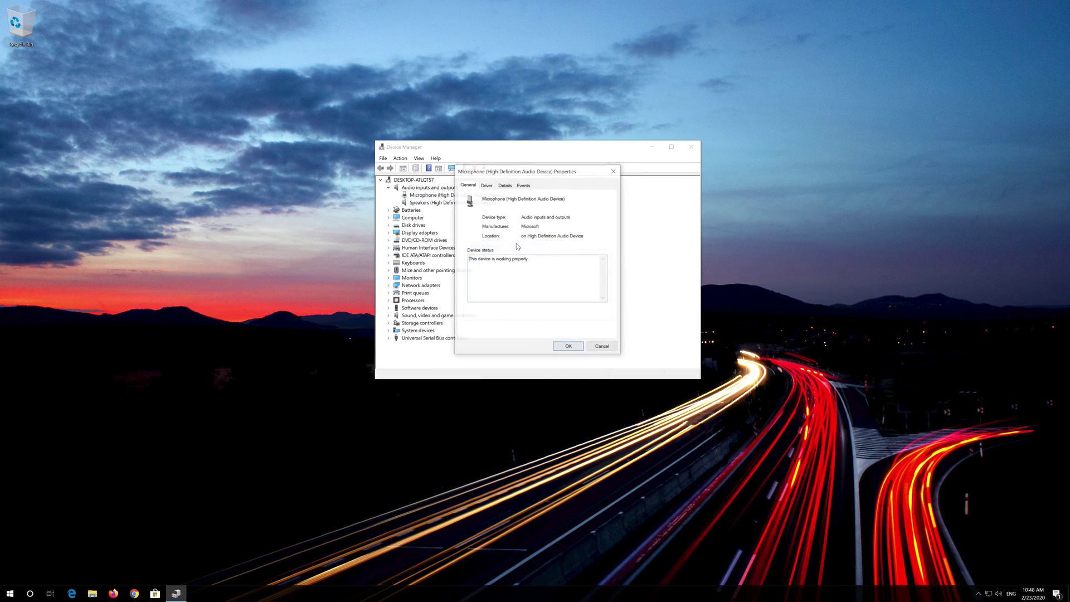
- Uninstall the Microphone (High Definition Audio Device) from its Driver tab and confirm the removal
left_click(488, 185)
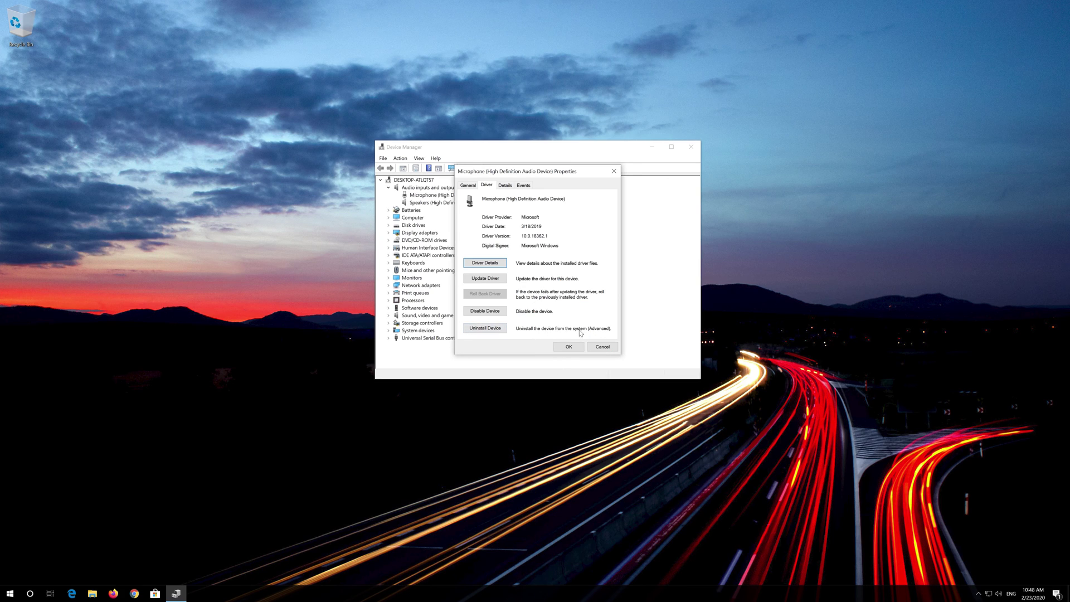
left_click(478, 329)
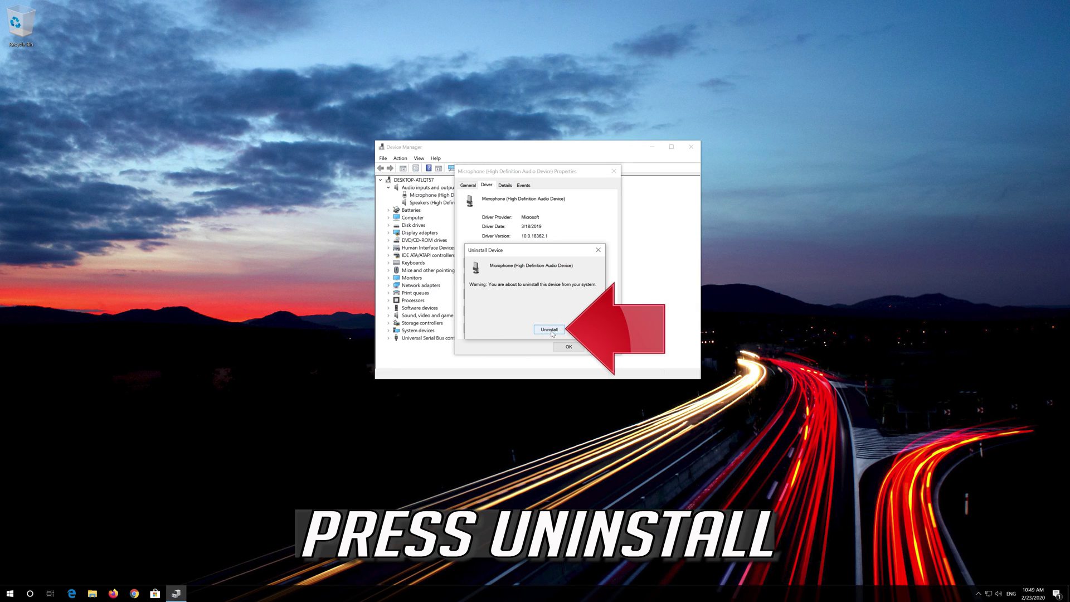
left_click(551, 330)
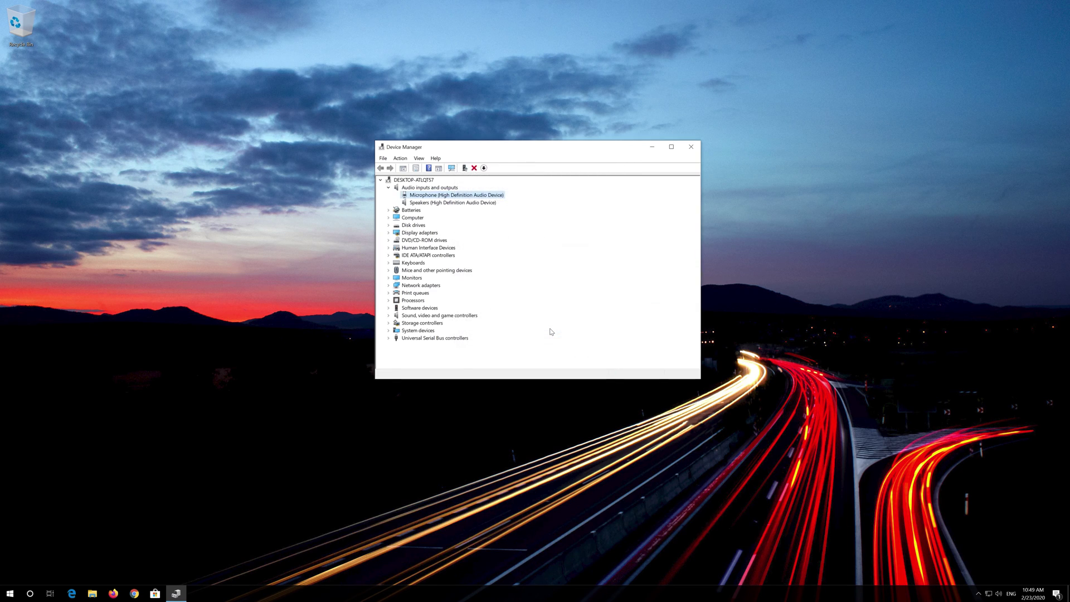